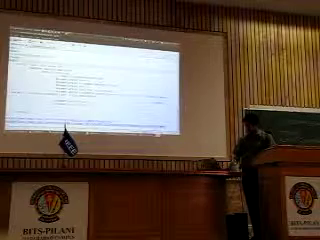
- Bring the file manager window showing the folder contents in front of the code editor
key("alt+Tab")
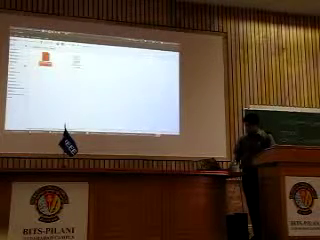